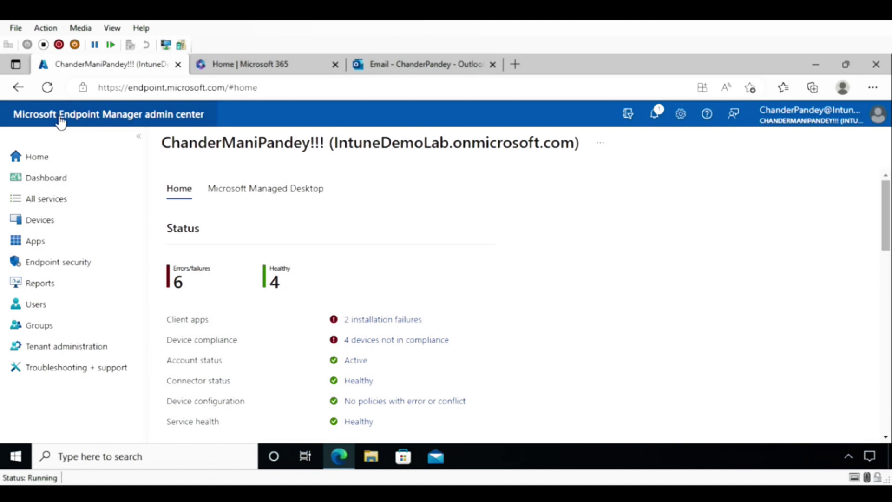
Open Tenant administration > Customization and scroll through its branding, support and device settings.
click(75, 350)
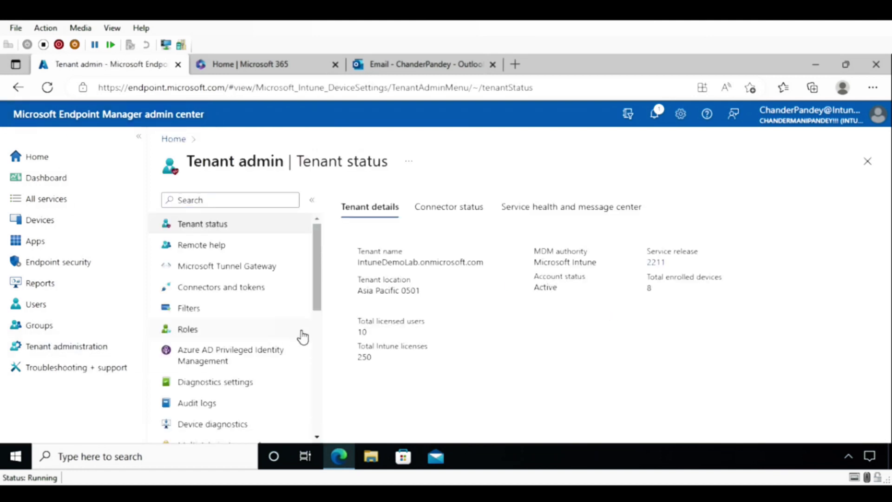
drag(320, 302, 320, 369)
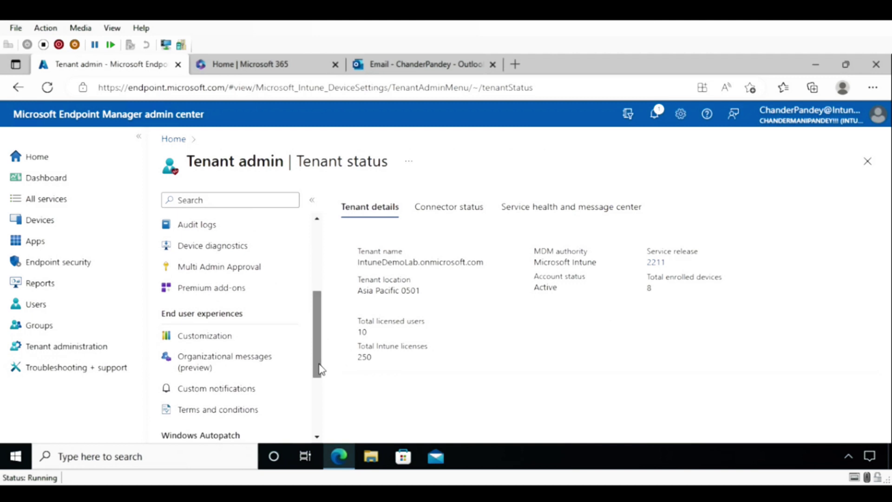
click(210, 346)
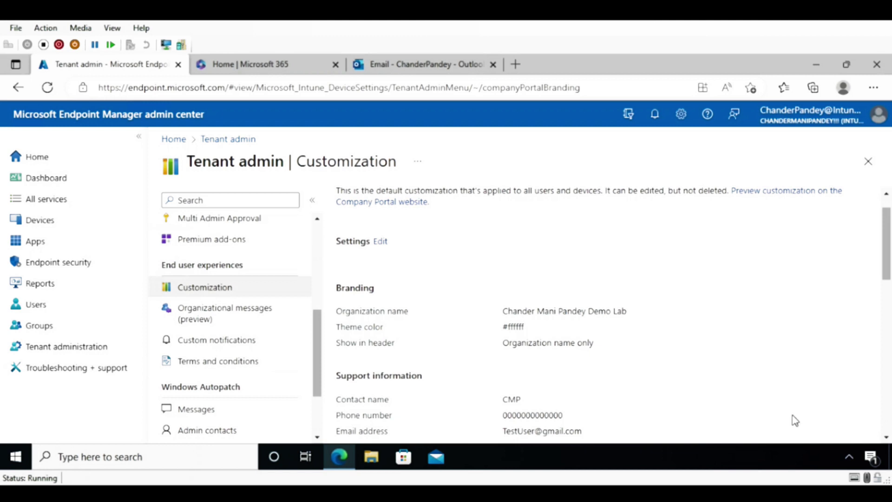
drag(886, 242, 886, 359)
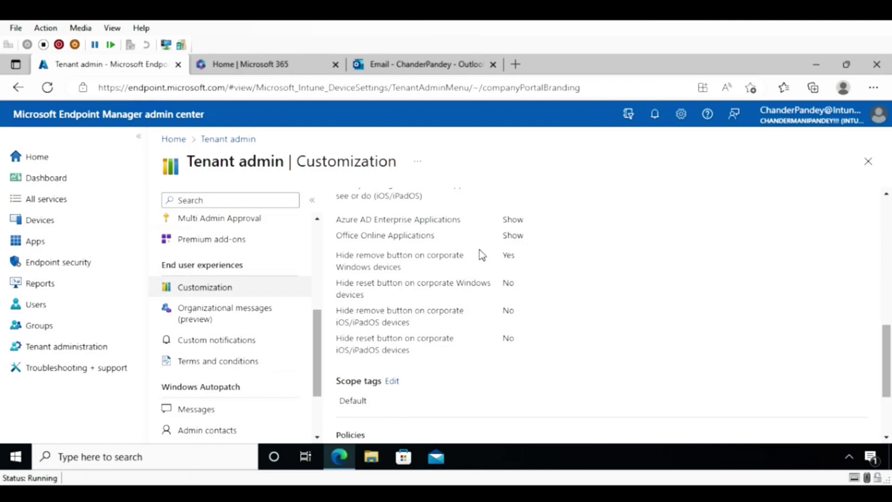
Go to Devices > Windows > Windows enrollment > Enrollment notifications and start Create notifications.
click(205, 287)
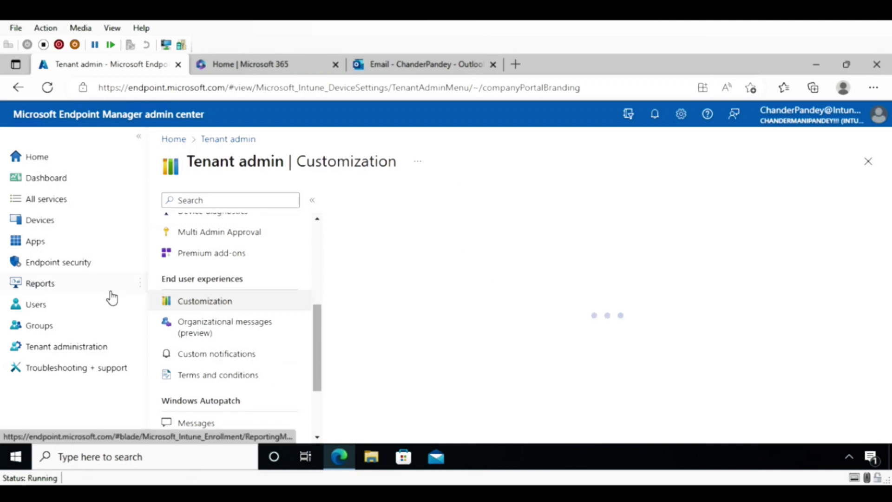
click(36, 224)
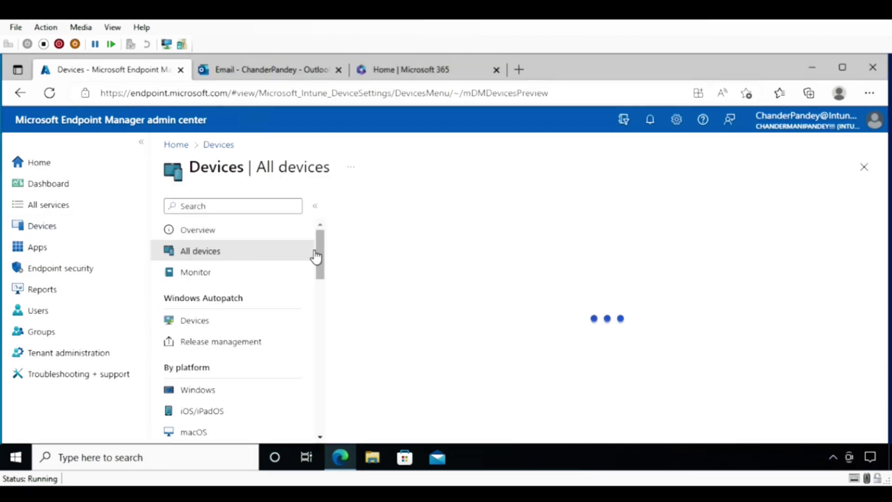
scroll(319, 255, down, 2)
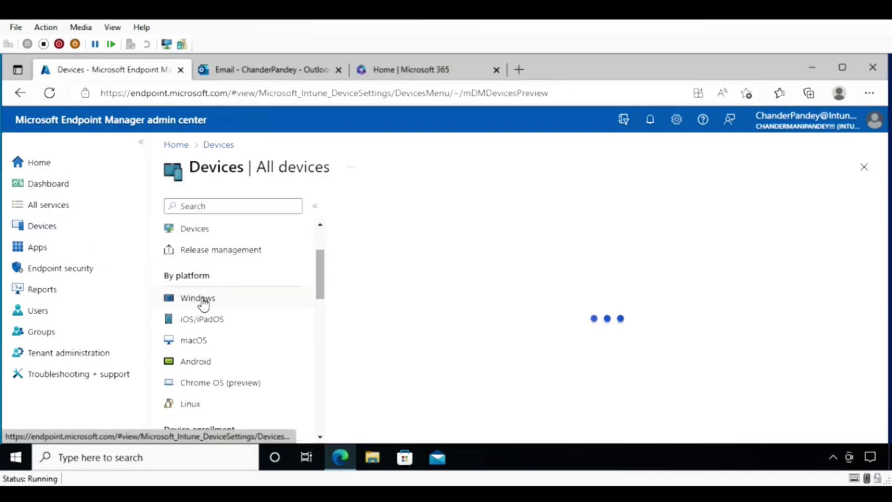
click(204, 302)
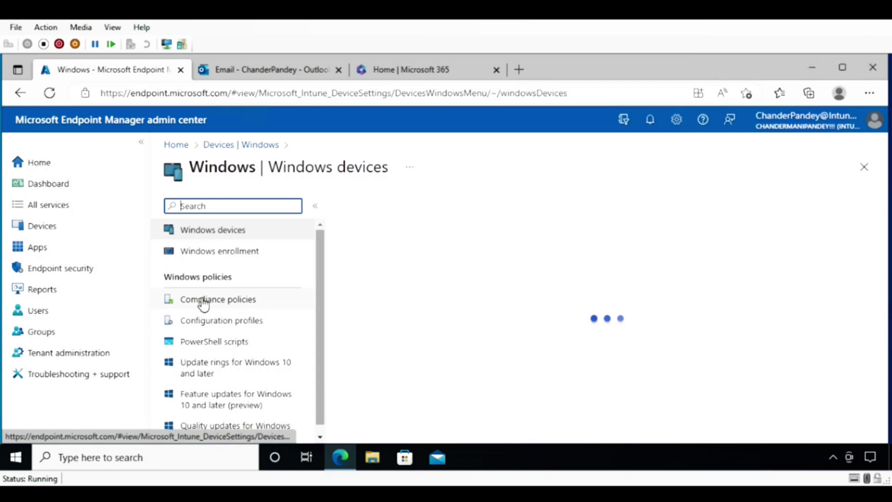
click(225, 254)
scroll(882, 227, down, 3)
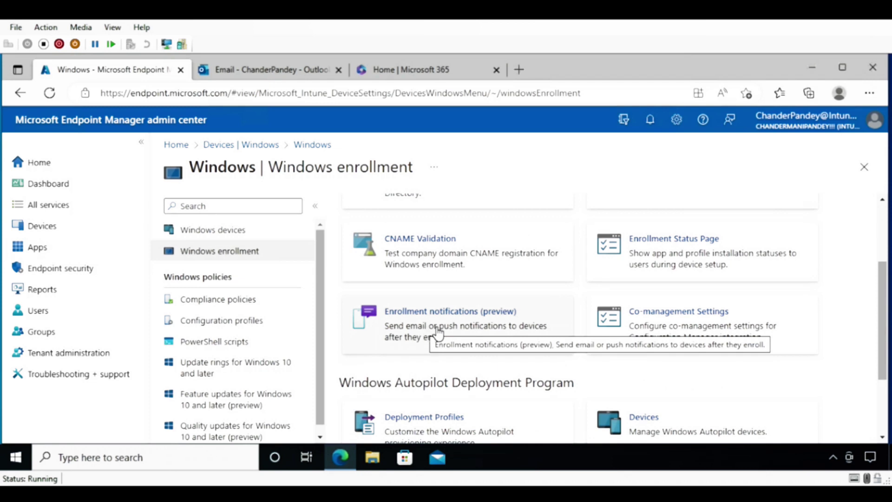
click(424, 330)
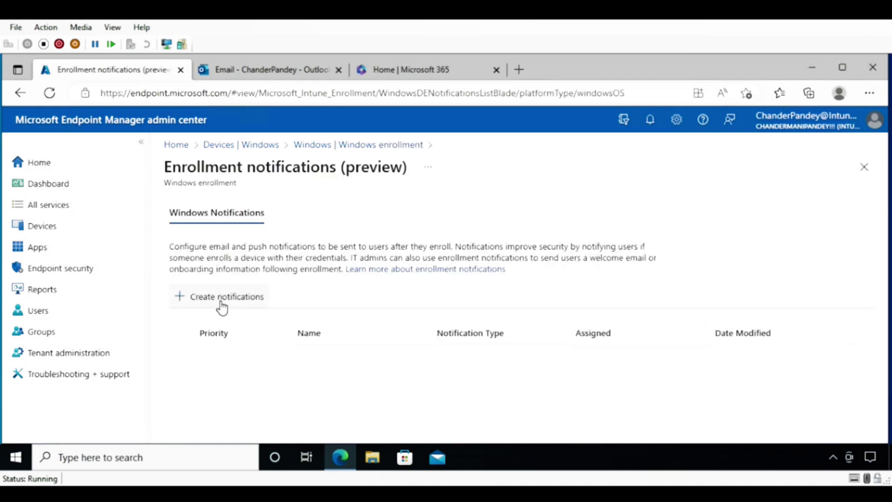
click(219, 298)
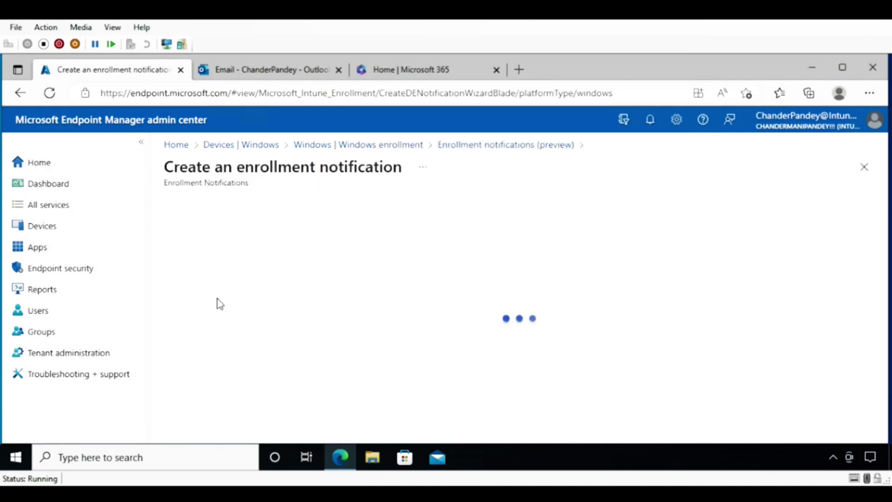
Enter 'Default Policy' as both the notification's Name and Description.
key(ctrl+minus)
click(338, 232)
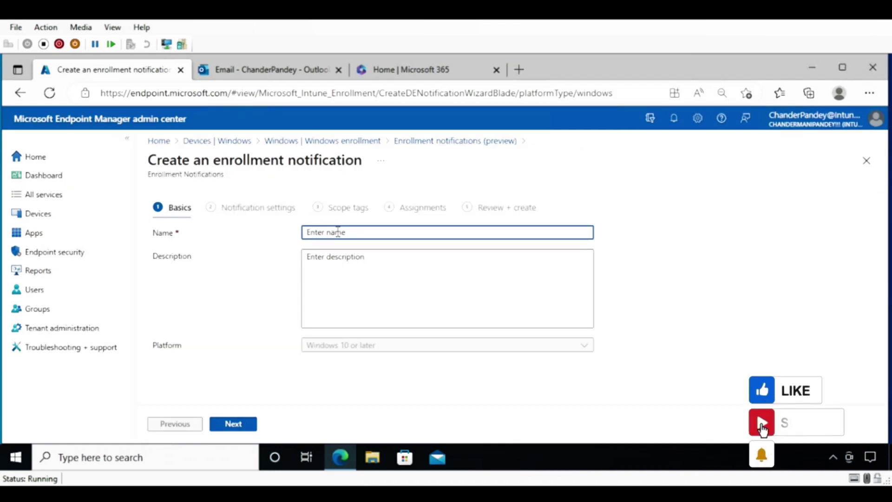
text(Default Policy)
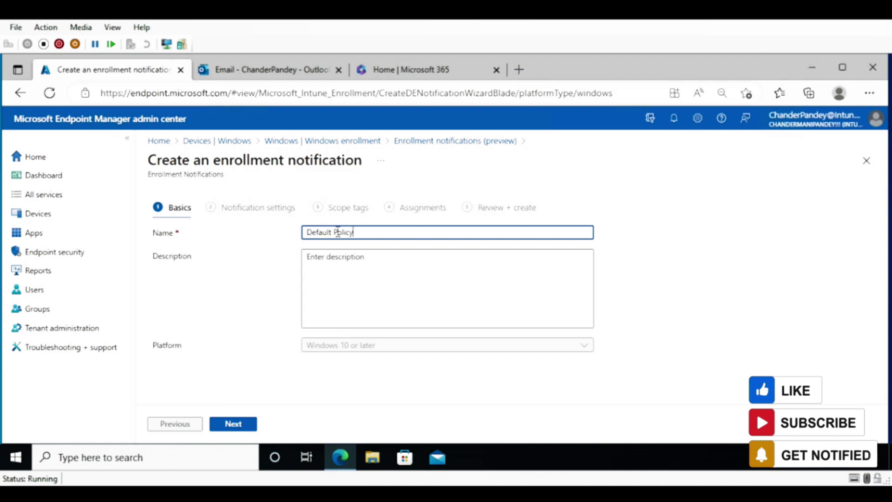
click(334, 259)
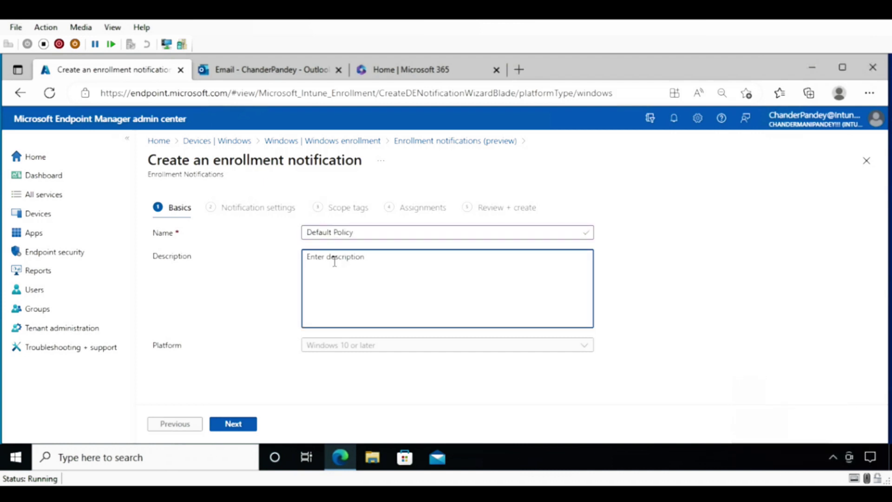
text(Default Policy)
Turn on push notification with subject 'Device Enrollment successfull Notification' and a two-line welcome message.
click(236, 425)
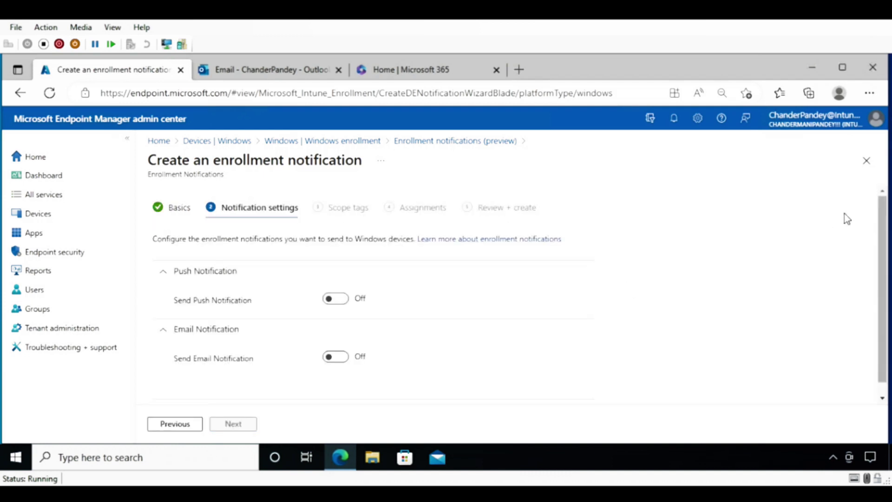
scroll(883, 218, down, 1)
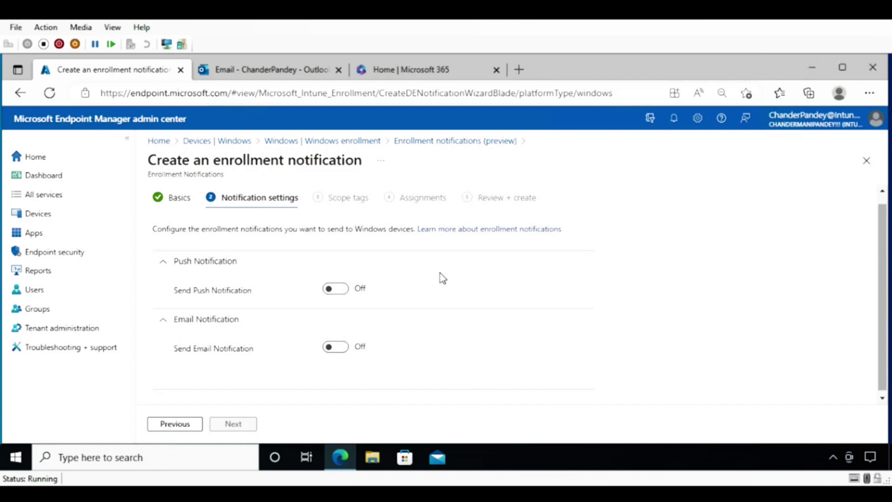
mouse_move(340, 457)
click(336, 290)
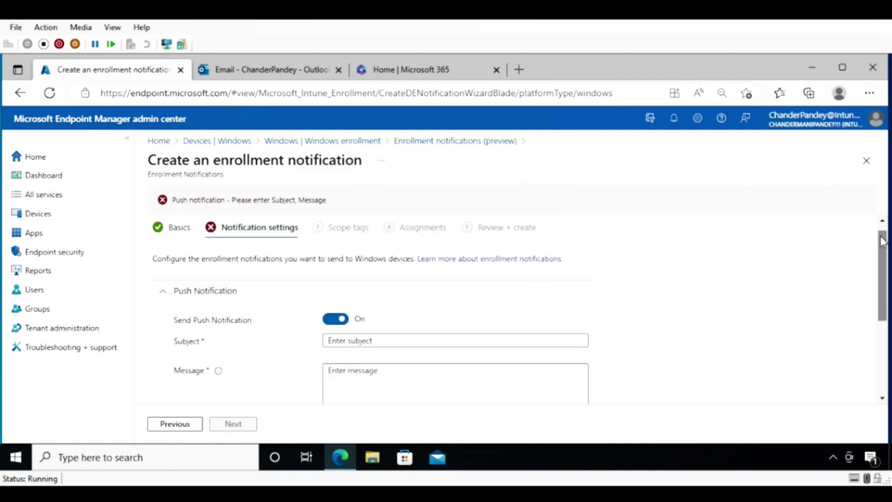
drag(883, 239, 883, 269)
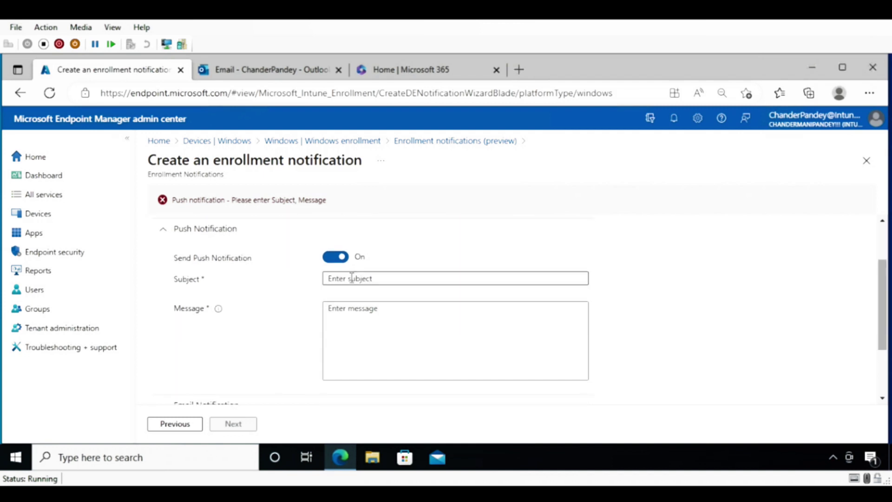
click(352, 279)
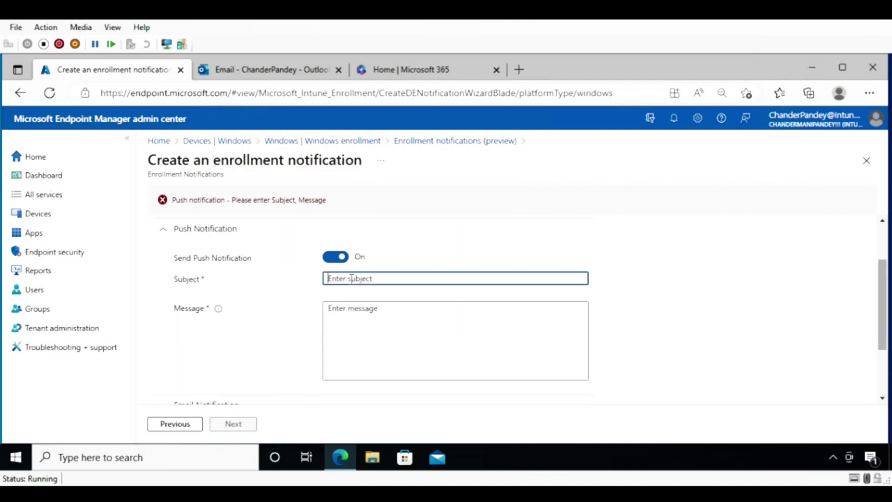
text(Device Enrollment successfull Notification)
click(350, 327)
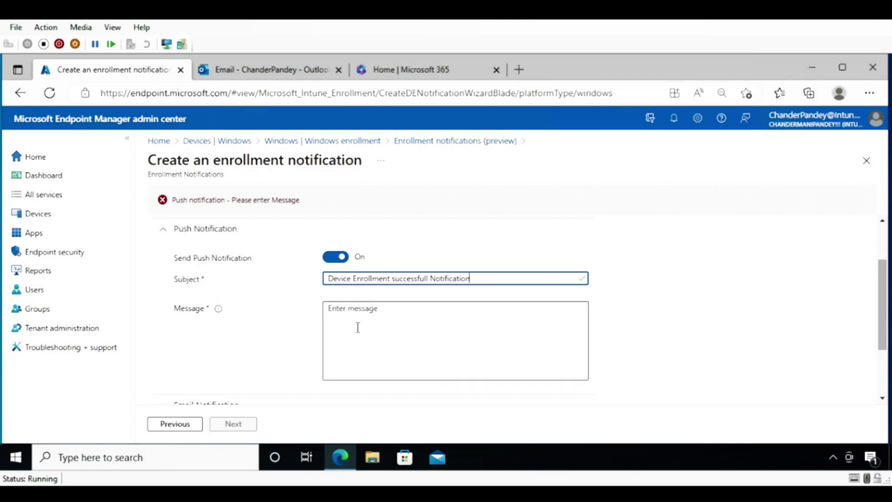
text(Welcome to Chandepandey Intune demo lab Your device is successfully enrolled in Intune.)
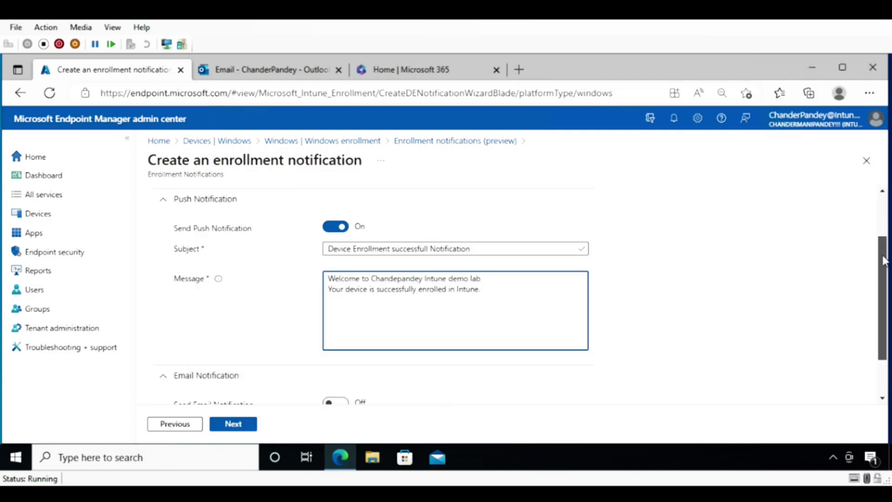
drag(883, 284, 882, 314)
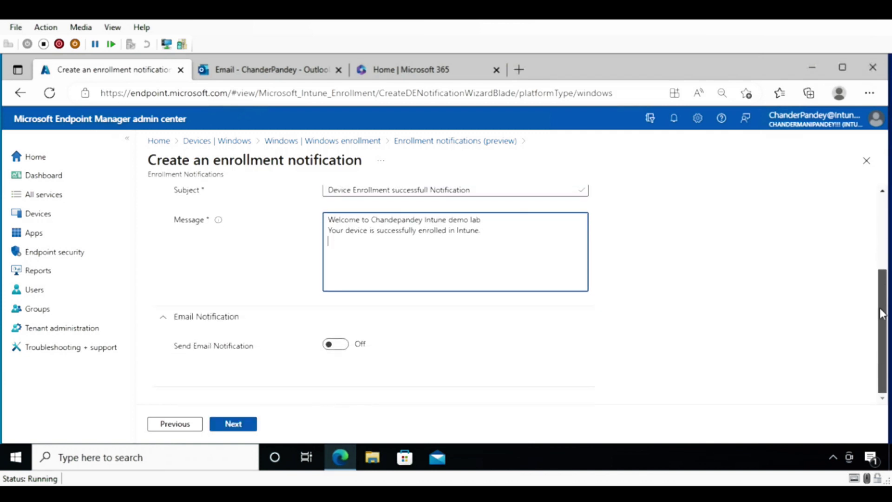
Turn on email notification with subject 'Device Enrollment successfull Notification' and a two-line message body.
click(338, 347)
scroll(869, 259, down, 3)
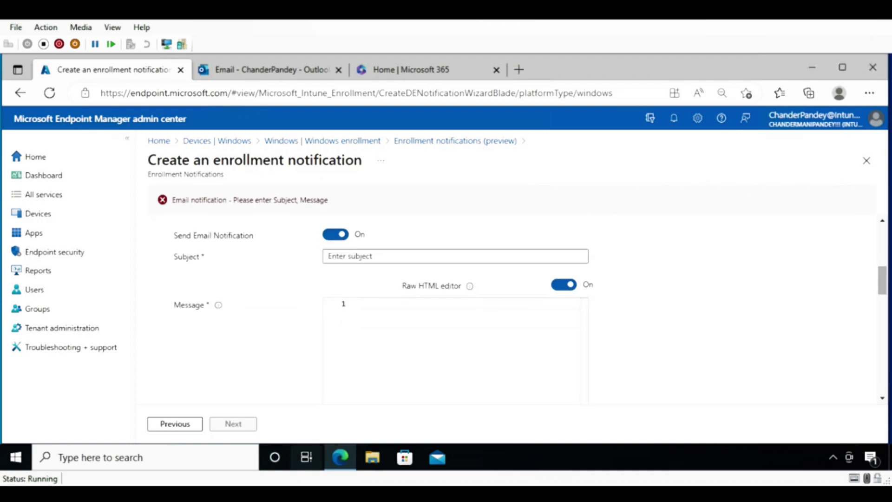
click(356, 257)
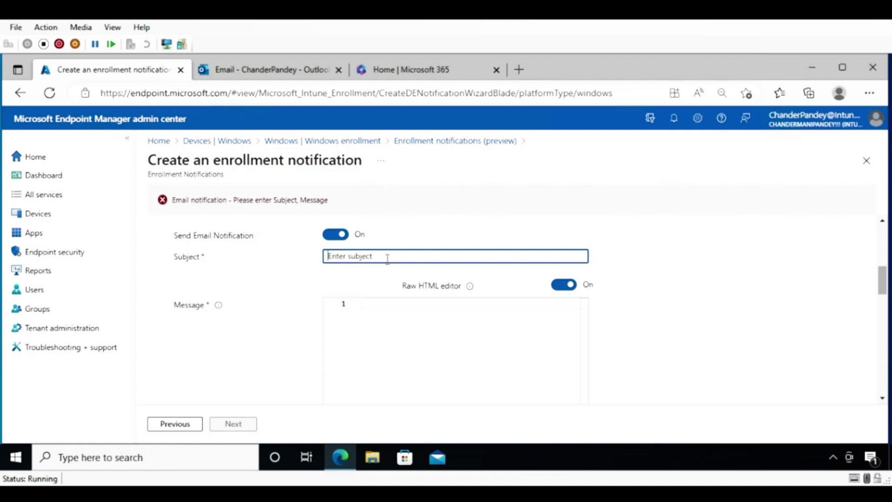
text(Device Enrollment successfull Notification)
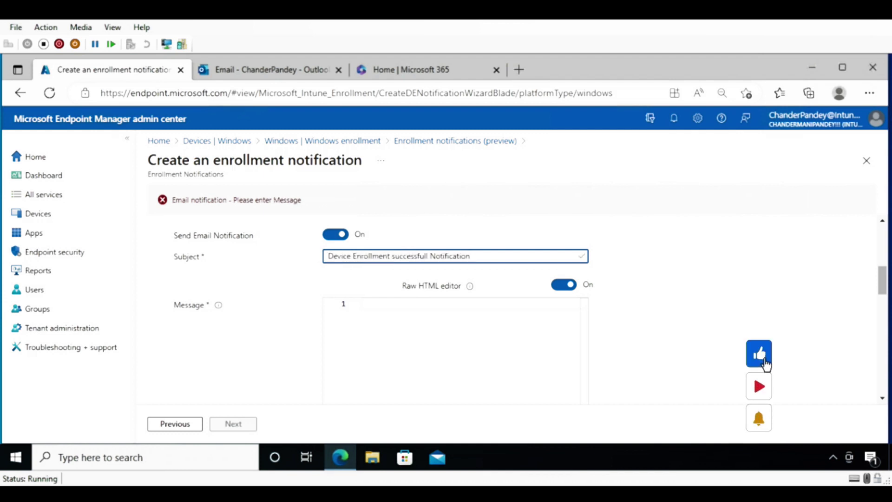
click(374, 306)
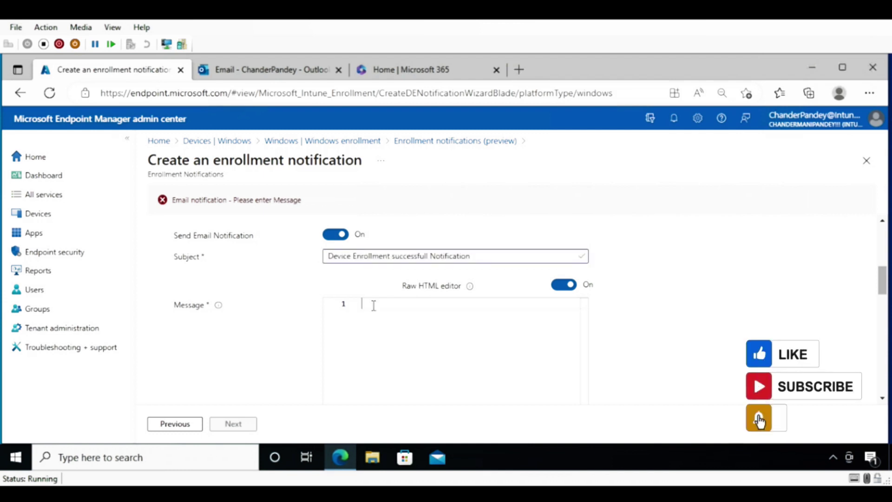
text(Welcome to ChanderPandey Intune demo lab Your device is successfully enrolled in Intune.)
scroll(367, 314, down, 5)
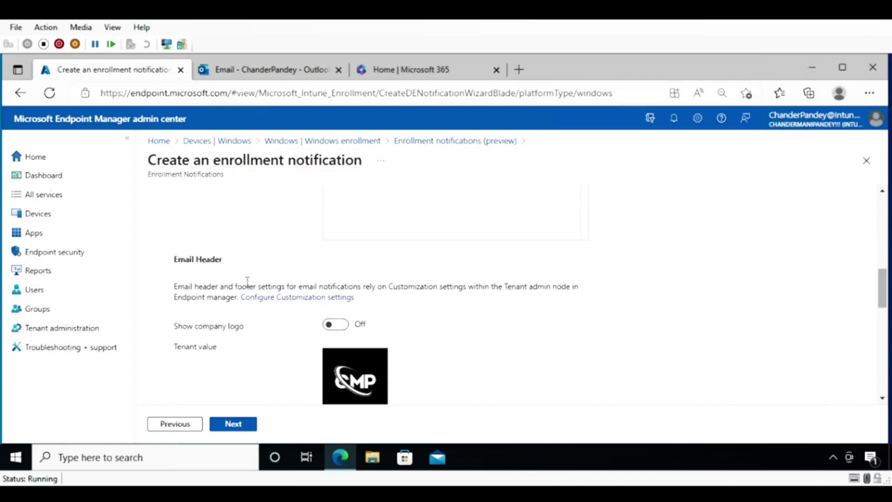
Switch on company logo, device details, company name, contact information and company portal link in the email.
click(345, 326)
scroll(881, 316, down, 3)
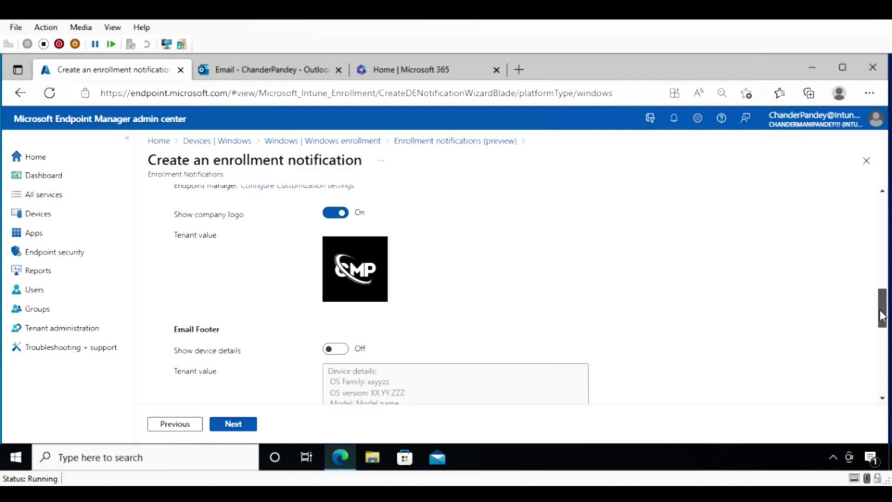
drag(881, 317, 882, 325)
click(332, 295)
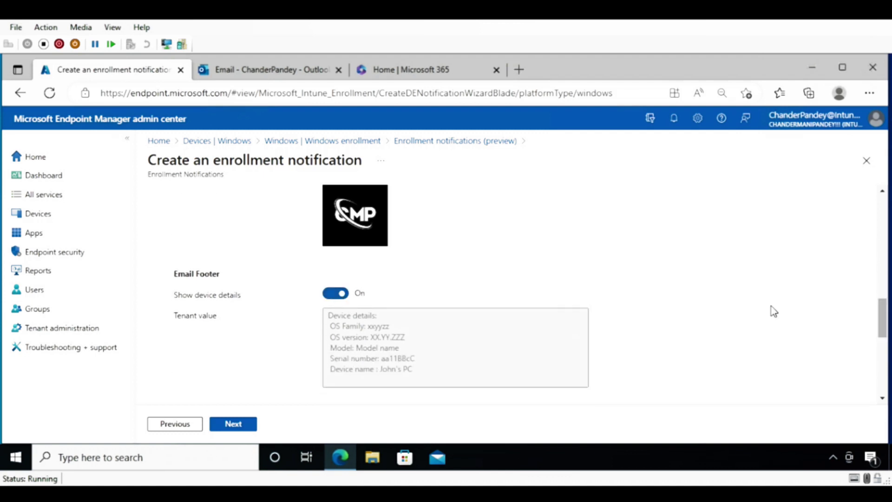
scroll(882, 316, down, 4)
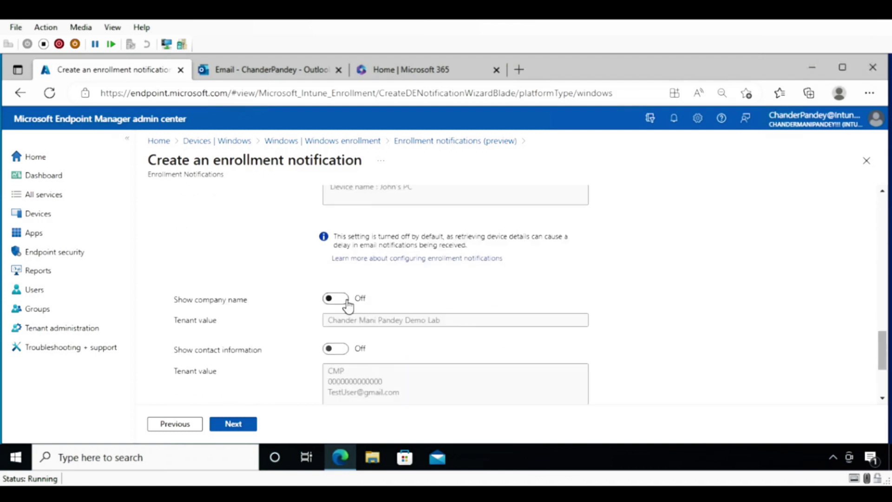
click(346, 301)
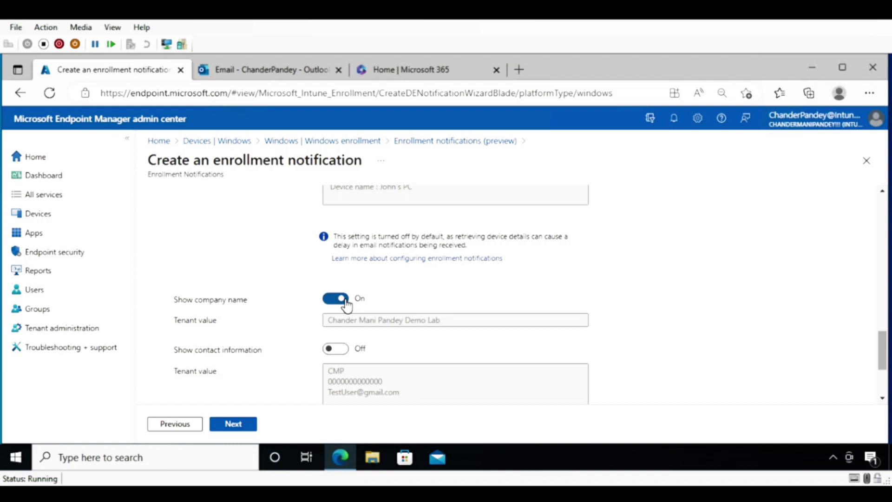
click(339, 351)
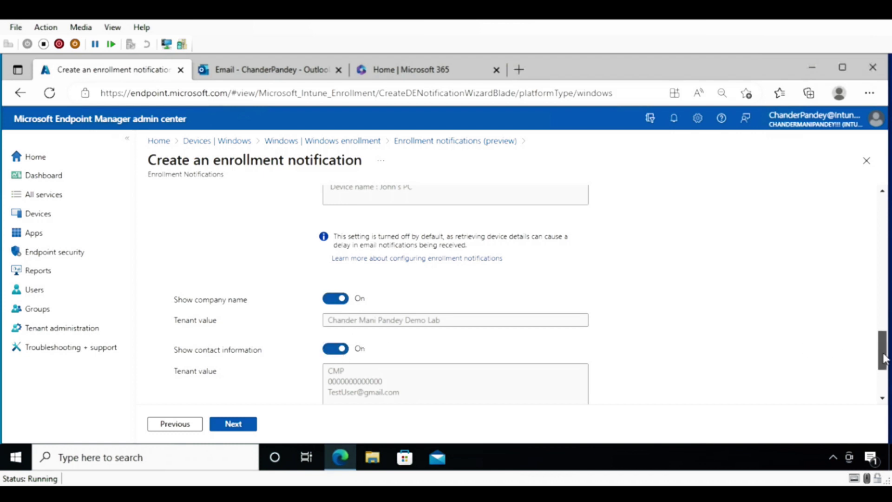
drag(884, 361, 883, 380)
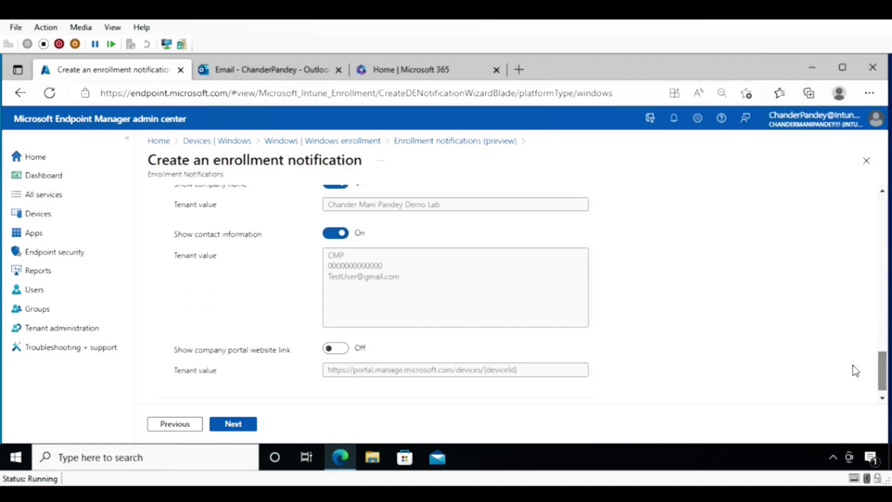
click(343, 354)
drag(882, 370, 883, 372)
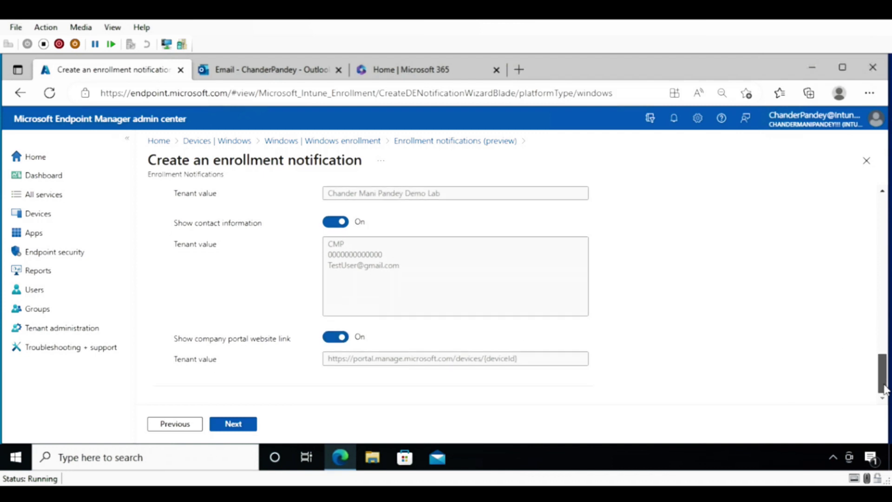
Skip scope tags, assign the notification to all users, and create Default Policy.
click(232, 425)
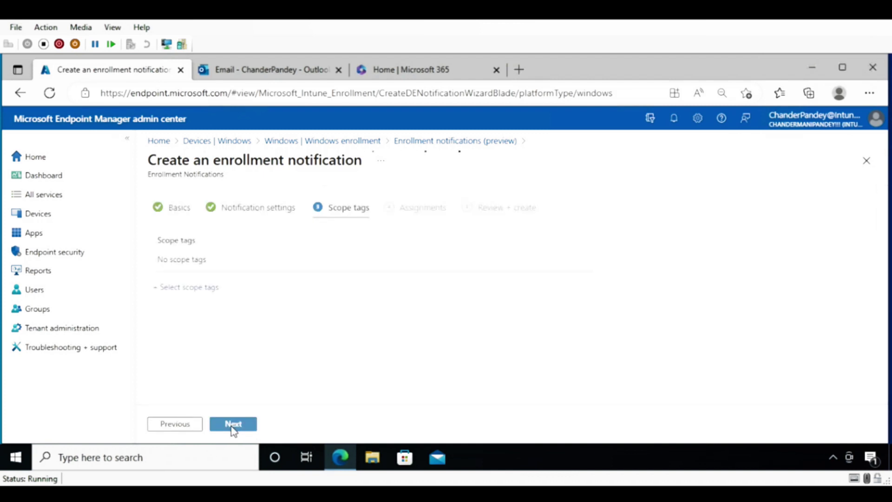
click(232, 425)
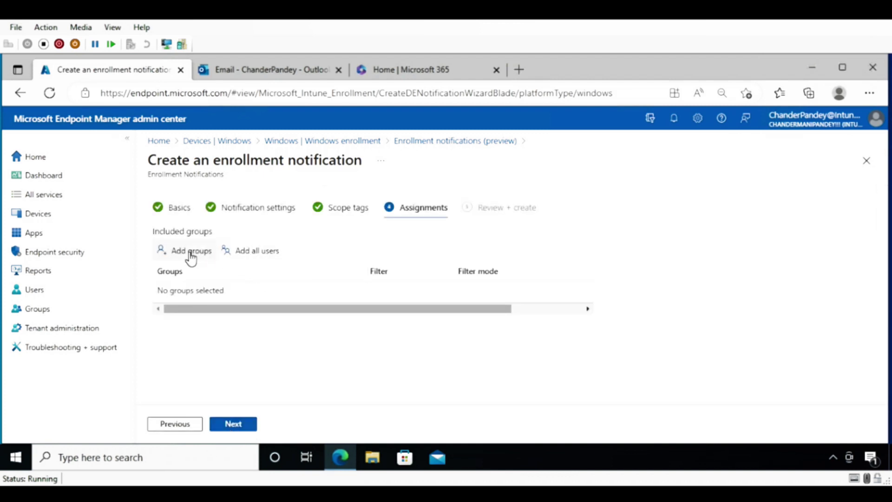
click(266, 255)
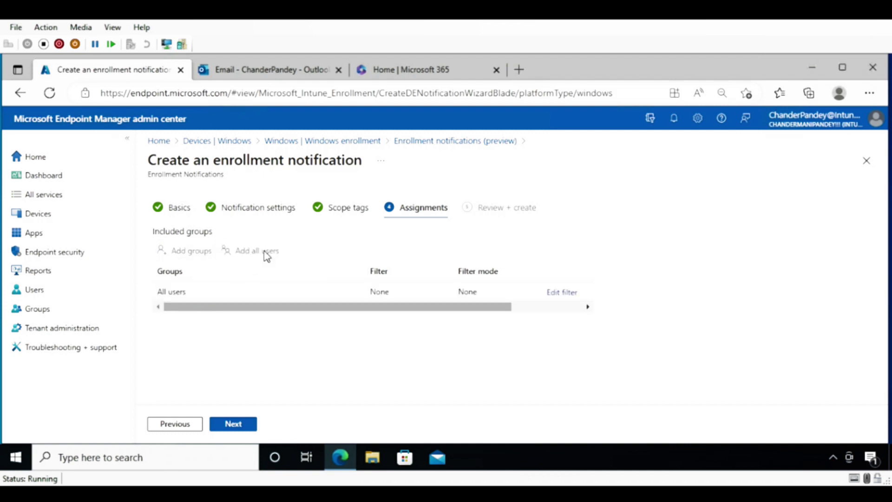
click(237, 425)
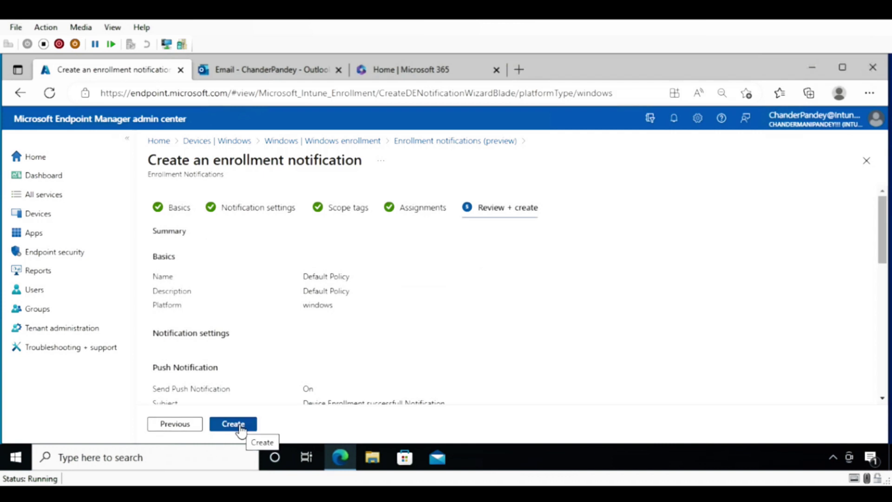
click(240, 425)
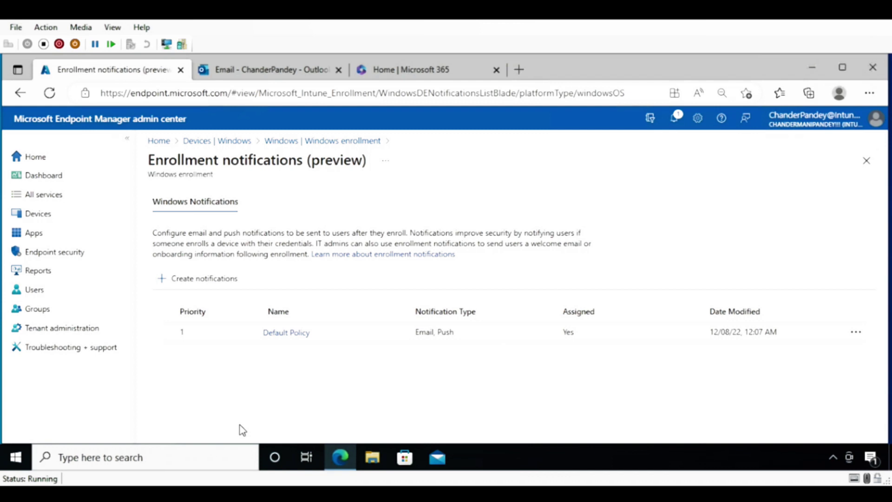
key(super)
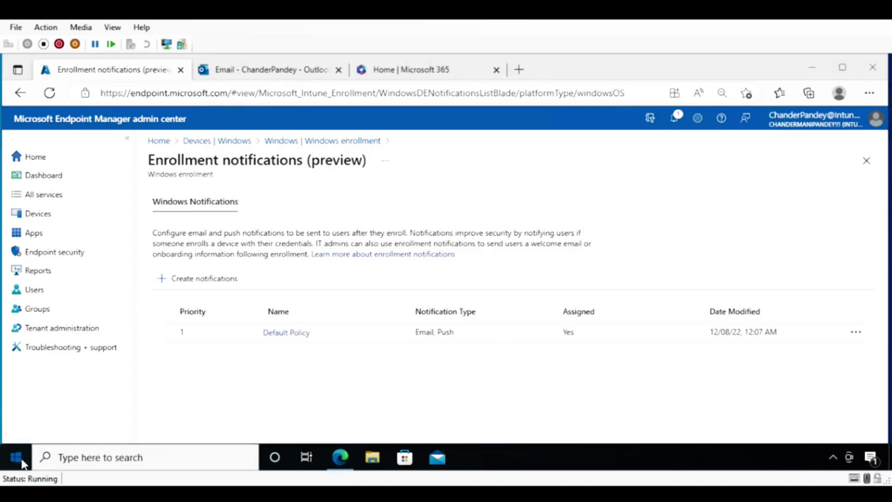
click(647, 358)
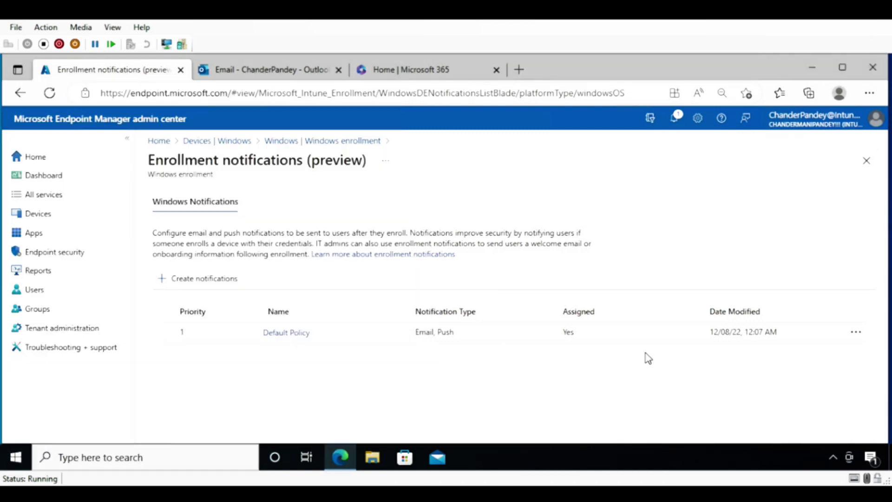
Check the still-empty Outlook inbox, then start a Windows taskbar search.
click(275, 73)
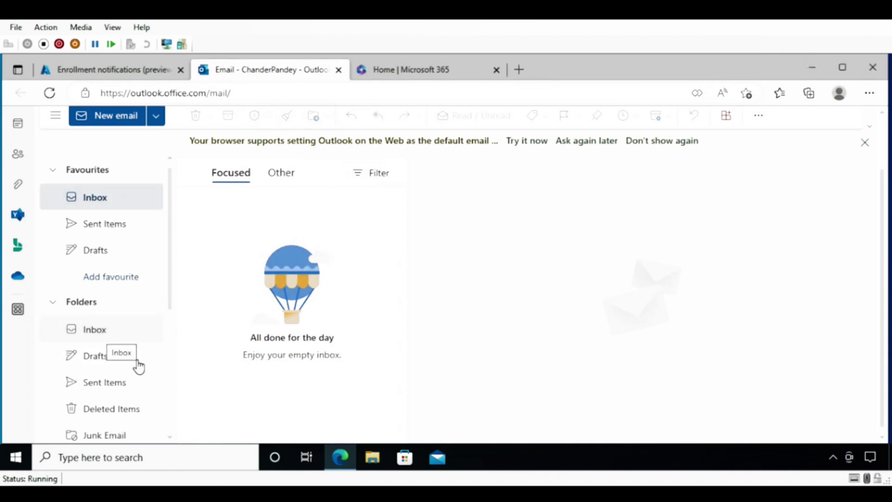
click(153, 458)
Search 'acce' to open Access work or school and choose Join this device to Azure Active Directory.
text(acce)
click(147, 168)
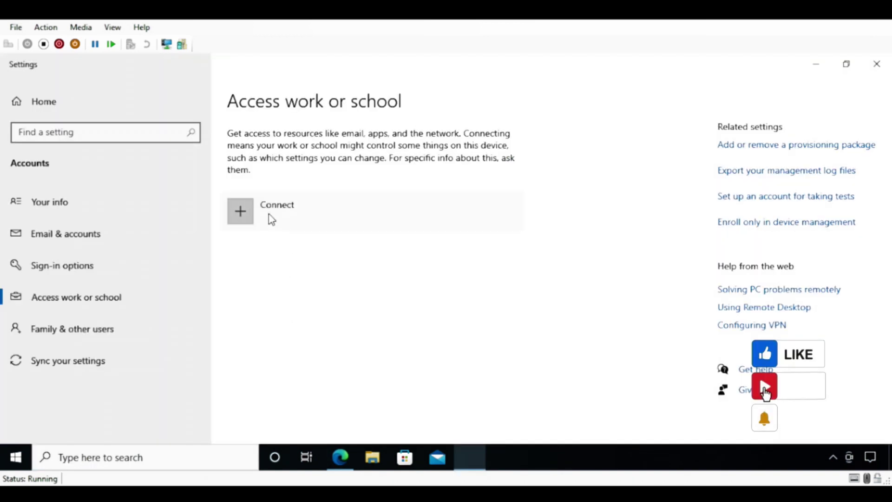
click(249, 212)
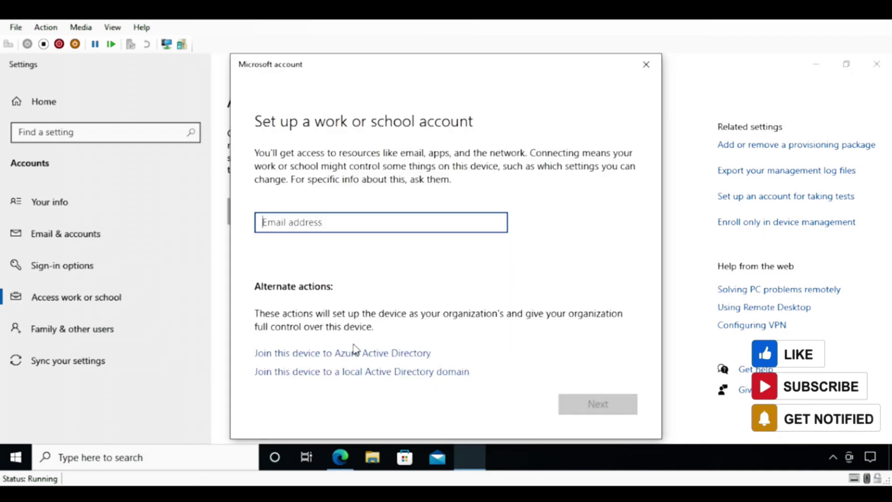
click(341, 354)
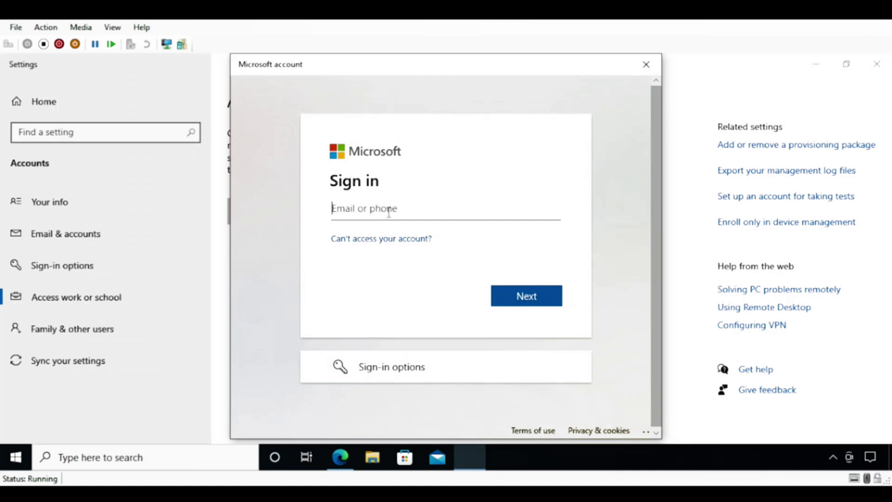
Sign in with the work account's e-mail and password and confirm joining the organization.
key(ctrl+v)
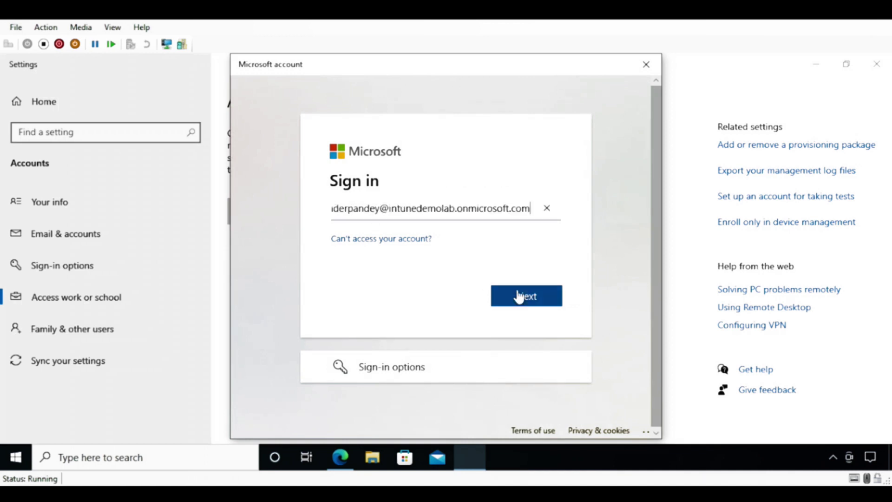
click(527, 300)
key(ctrl+v)
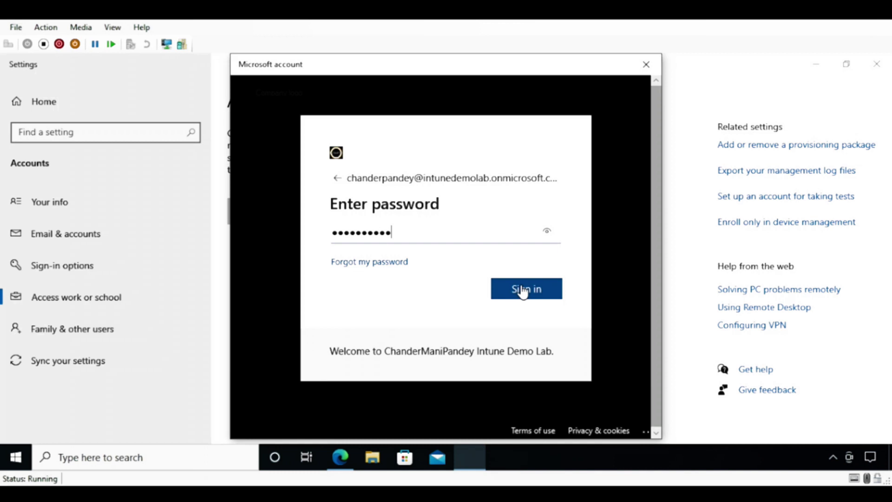
click(524, 290)
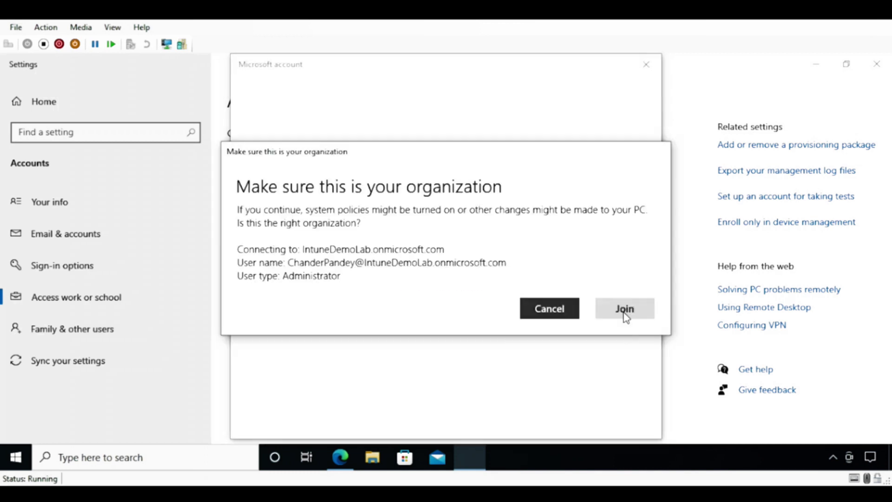
click(625, 310)
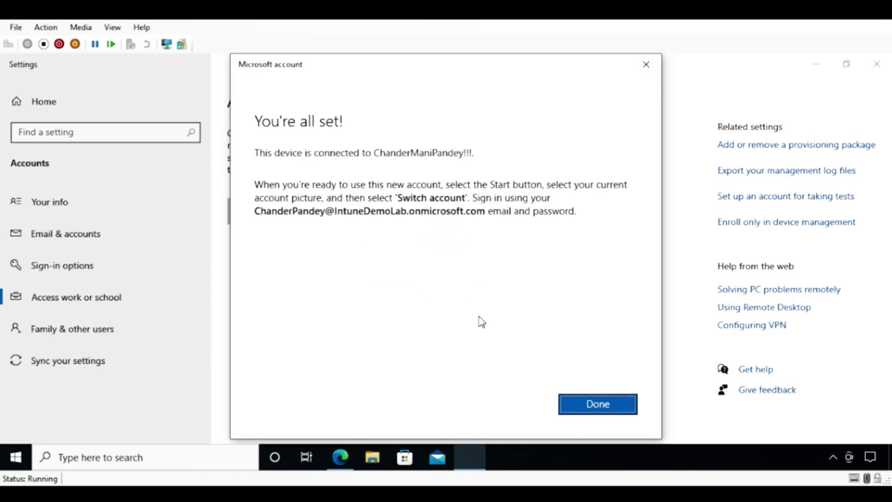
Finish setup, open the enrollment notification email in the Outlook Inbox, and scroll to its footer.
click(598, 405)
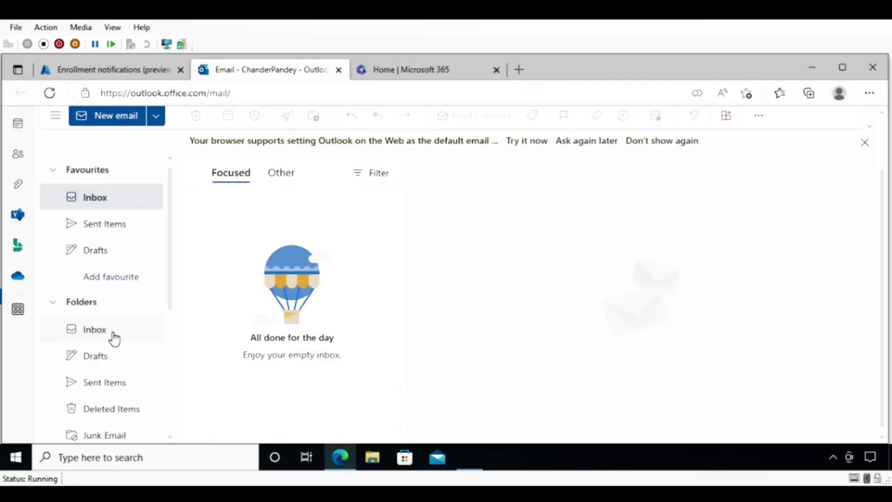
click(96, 329)
click(277, 203)
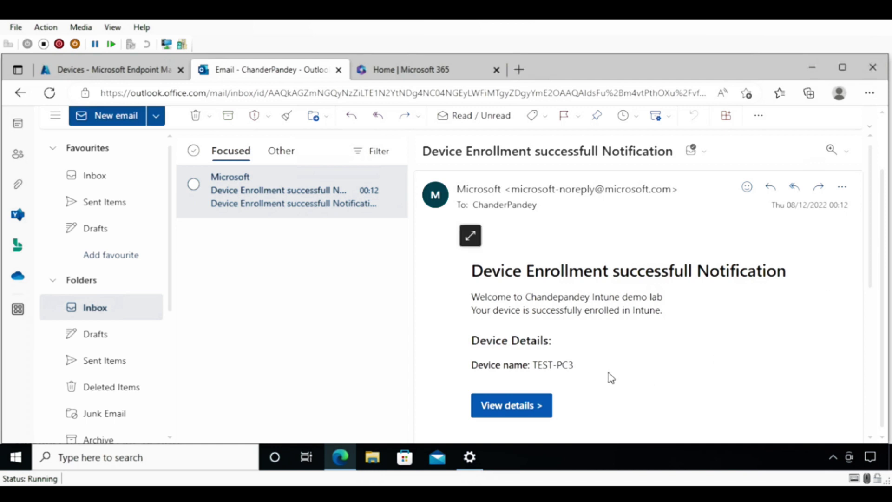
drag(664, 310, 470, 265)
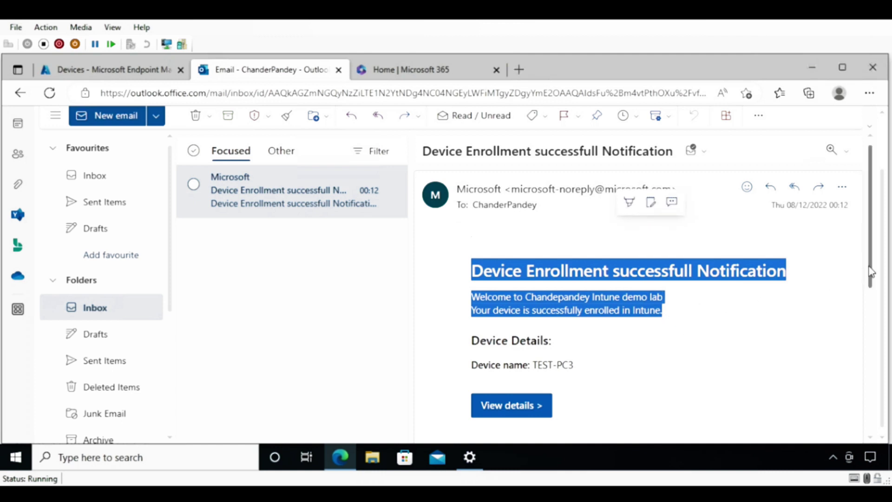
drag(871, 275, 870, 354)
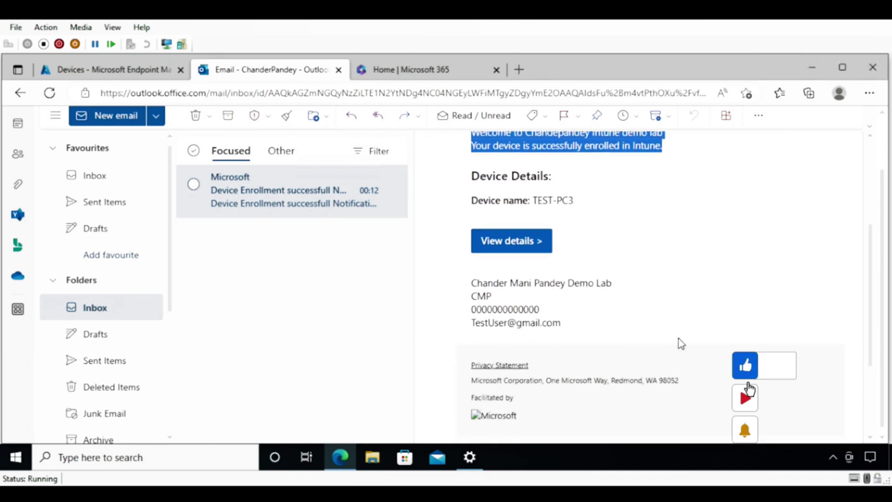